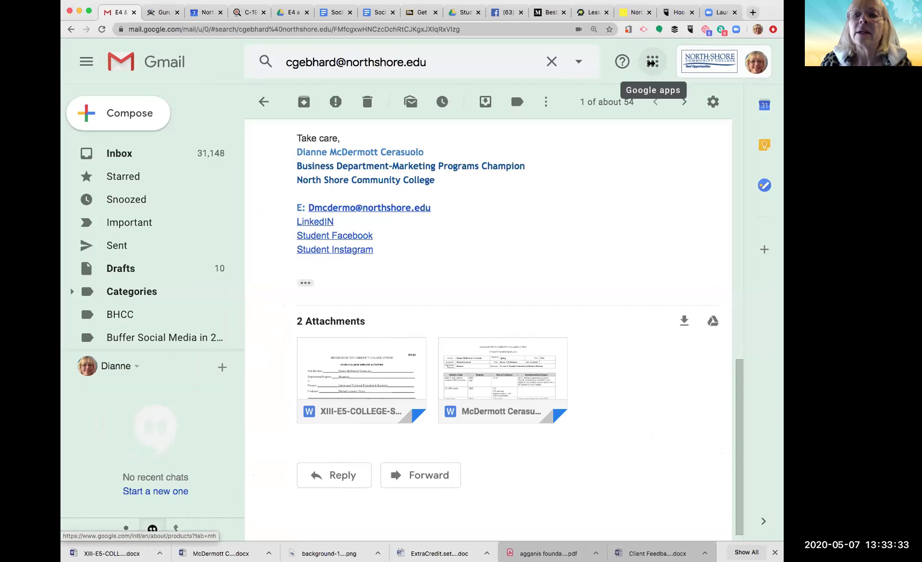
Browse the available Google apps and open Google Calendar
left_click(652, 62)
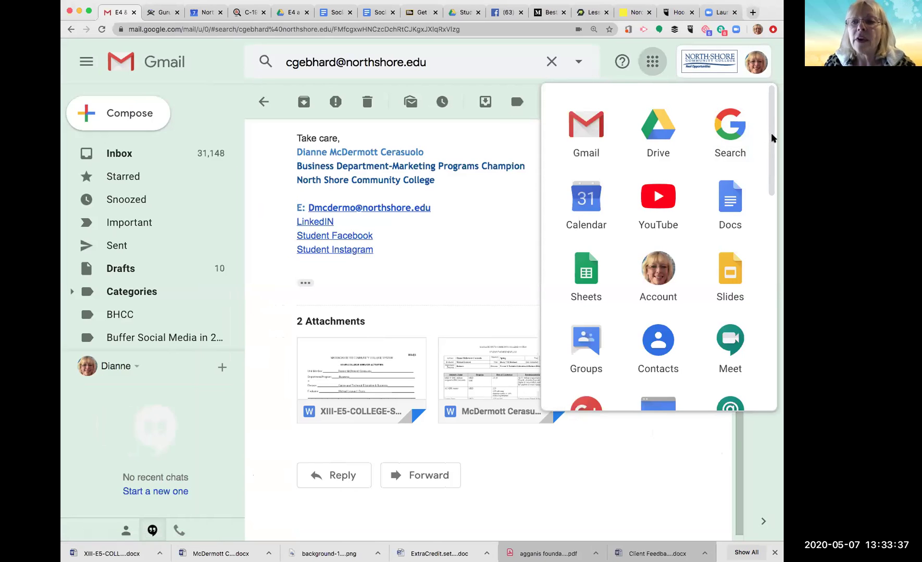
scroll(771, 137, "down", 6)
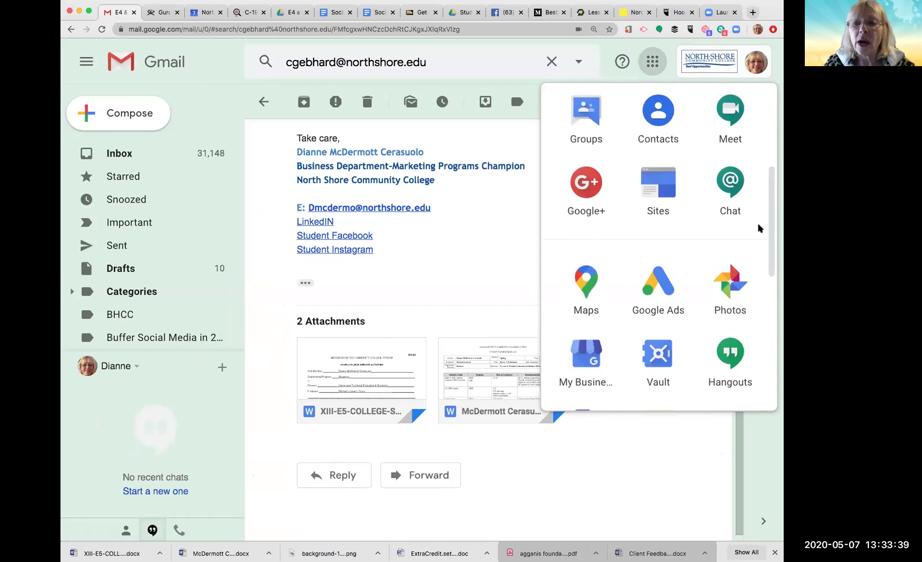
scroll(767, 334, "down", 5)
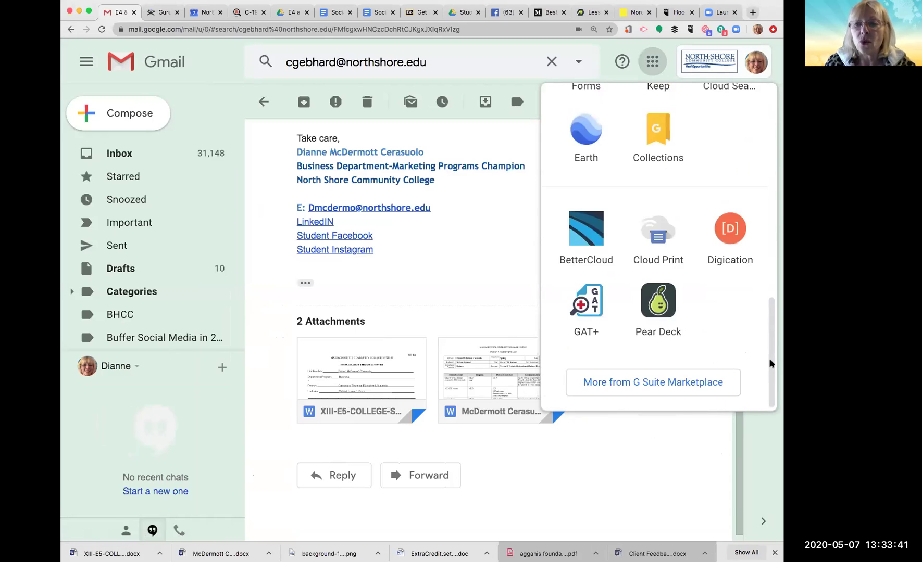
scroll(769, 362, "up", 1)
scroll(775, 298, "up", 10)
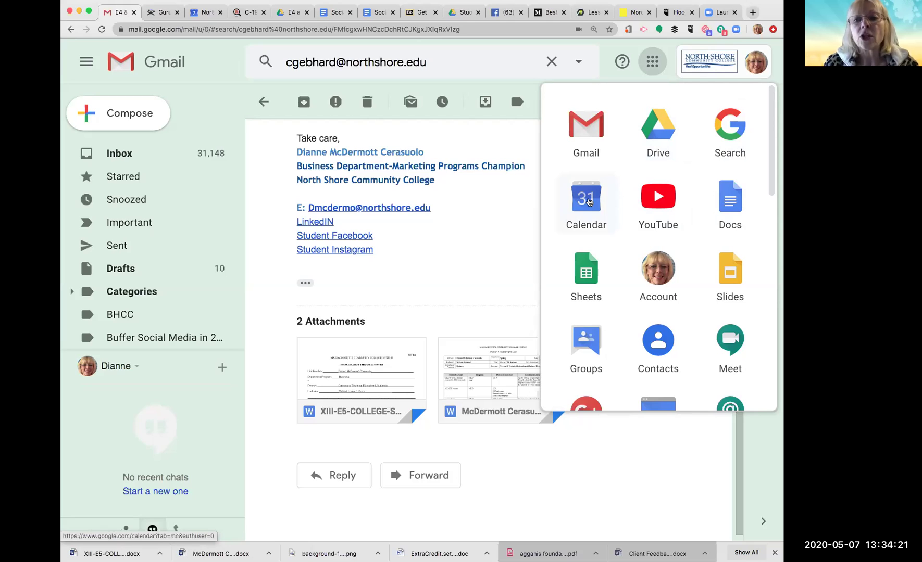
left_click(587, 202)
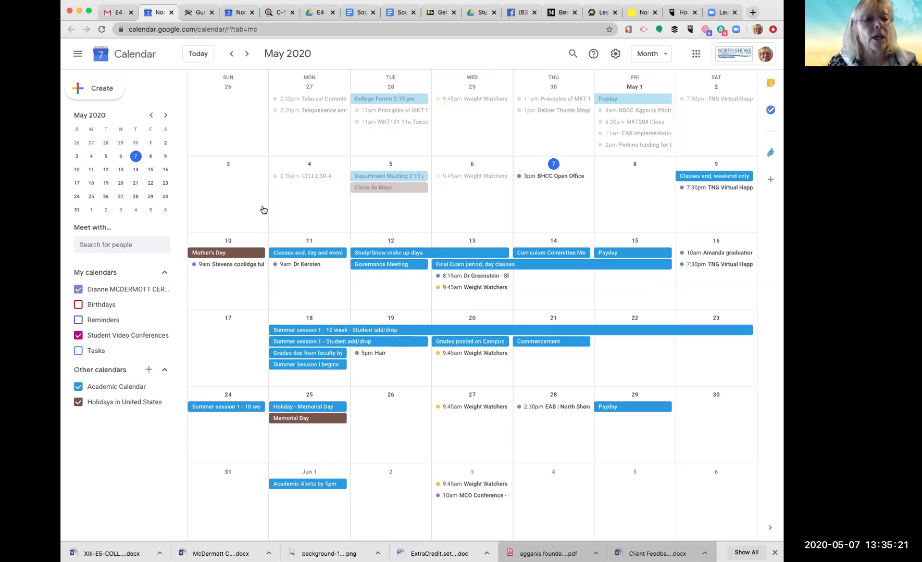
Create an event on May 17, 2020 titled "Social Media Assignments Due"
left_click(77, 184)
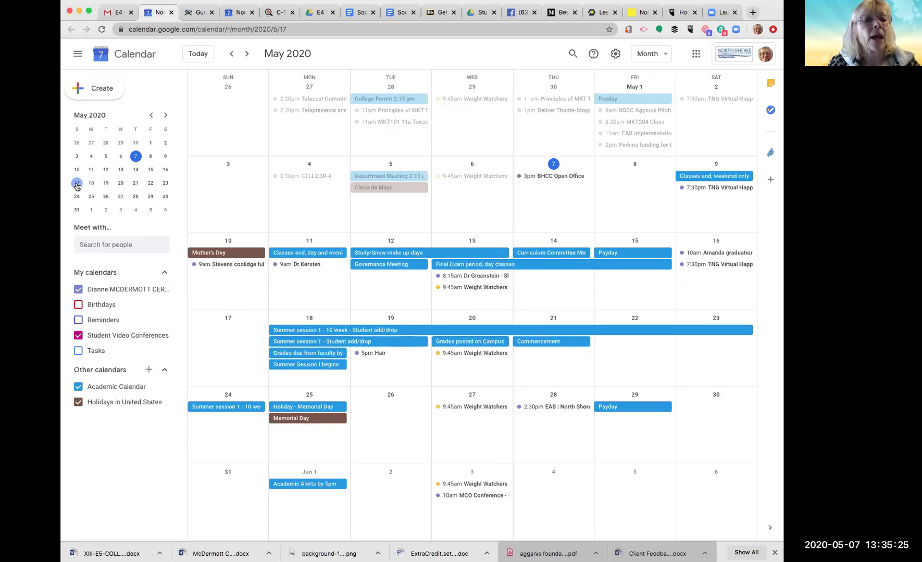
left_click(102, 87)
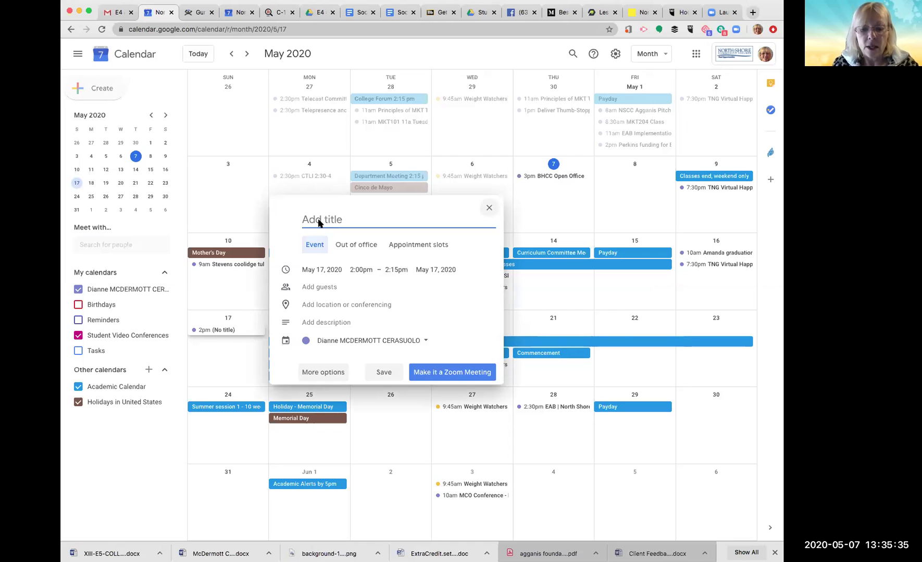
type("Socal")
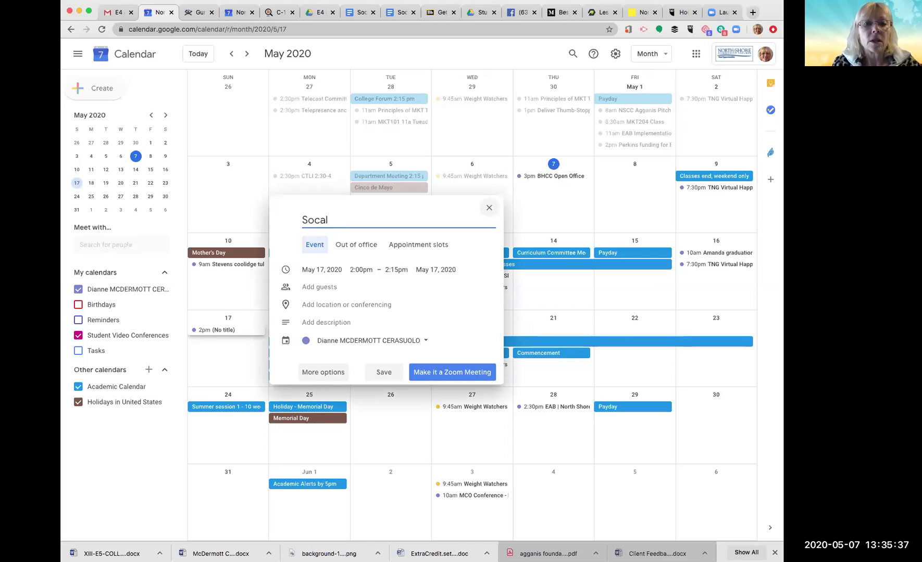
key("BackSpace")
key("BackSpace")
type("il")
key("BackSpace")
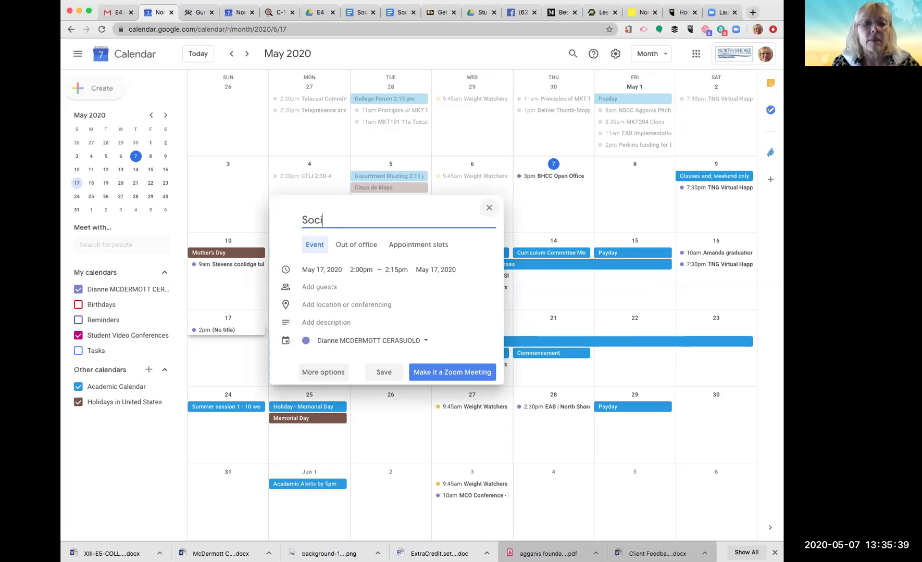
type("al Media Ass")
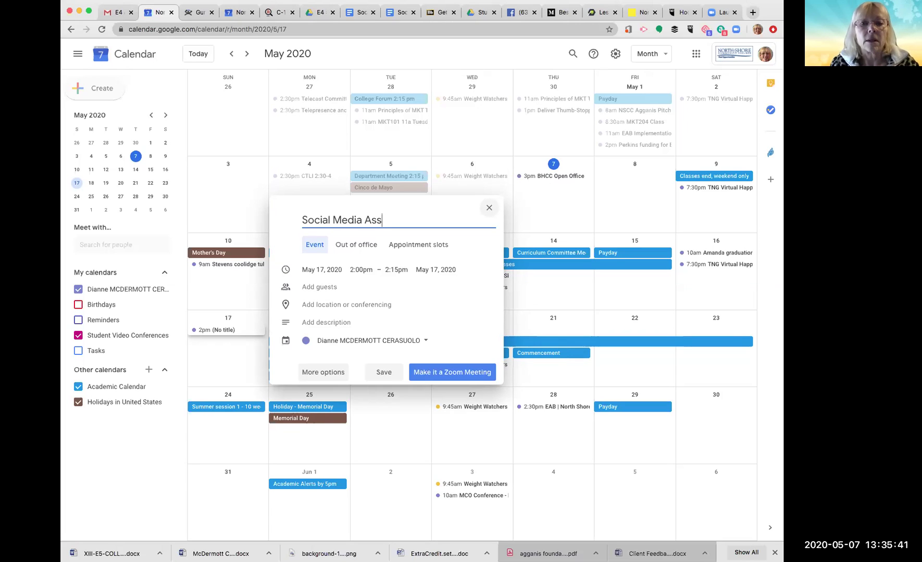
type("ign")
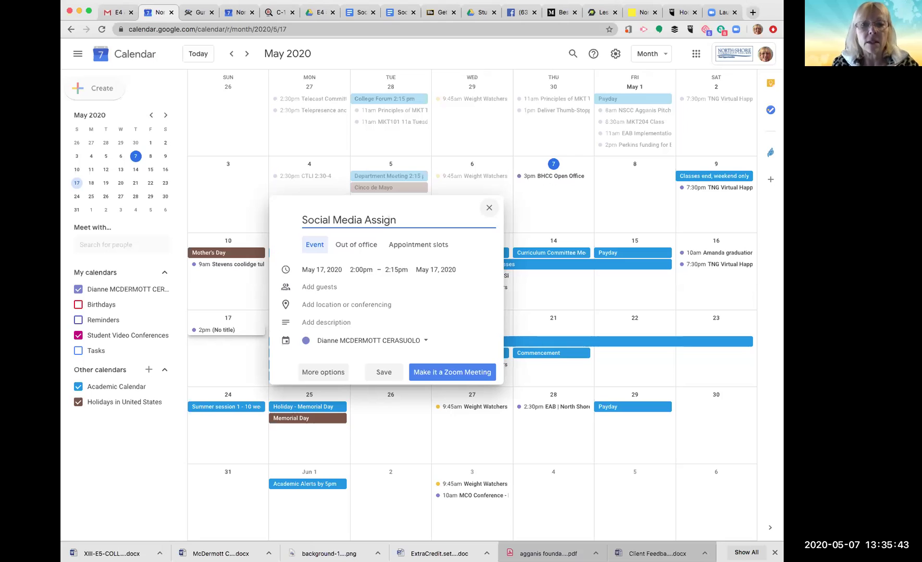
type("ment")
key("BackSpace")
type("s D")
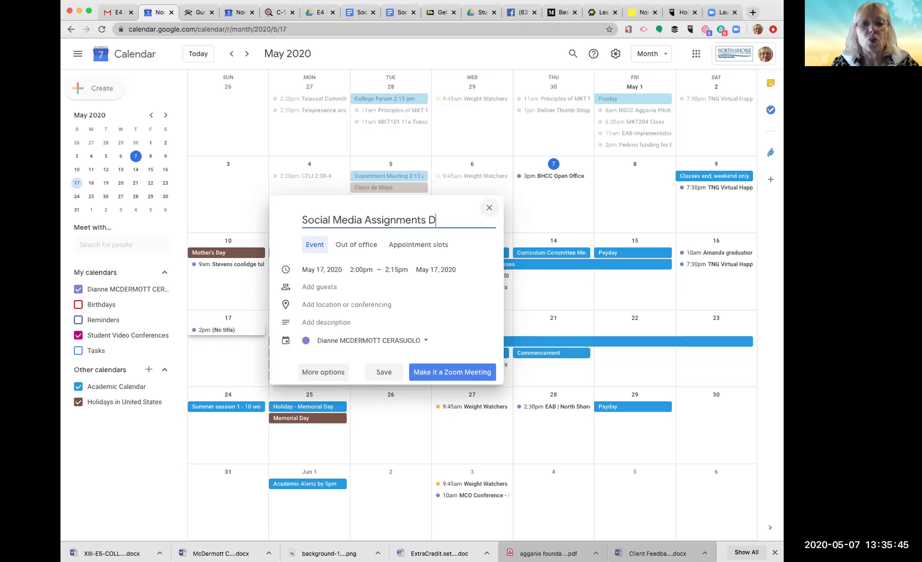
type("ue")
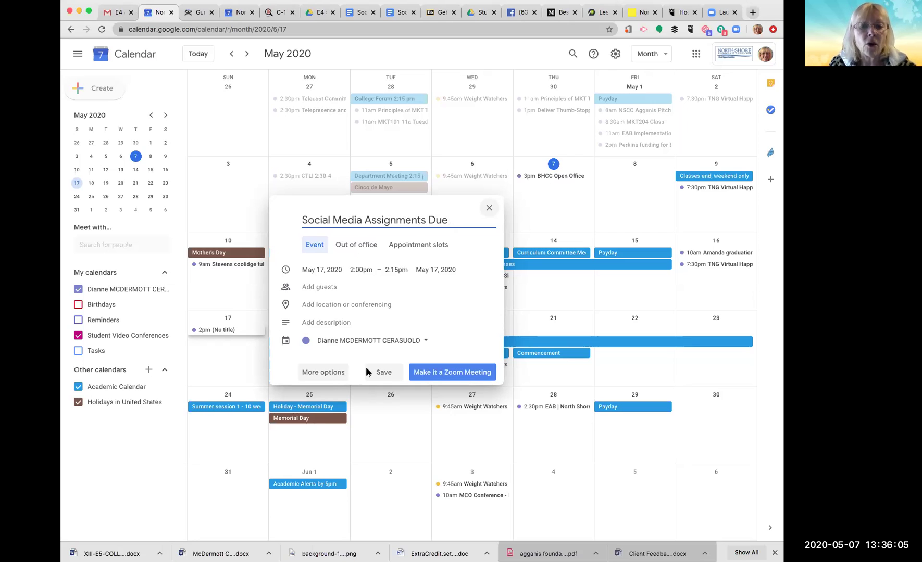
In the event's full details, make it an all-day event that repeats weekly on Sunday
left_click(319, 374)
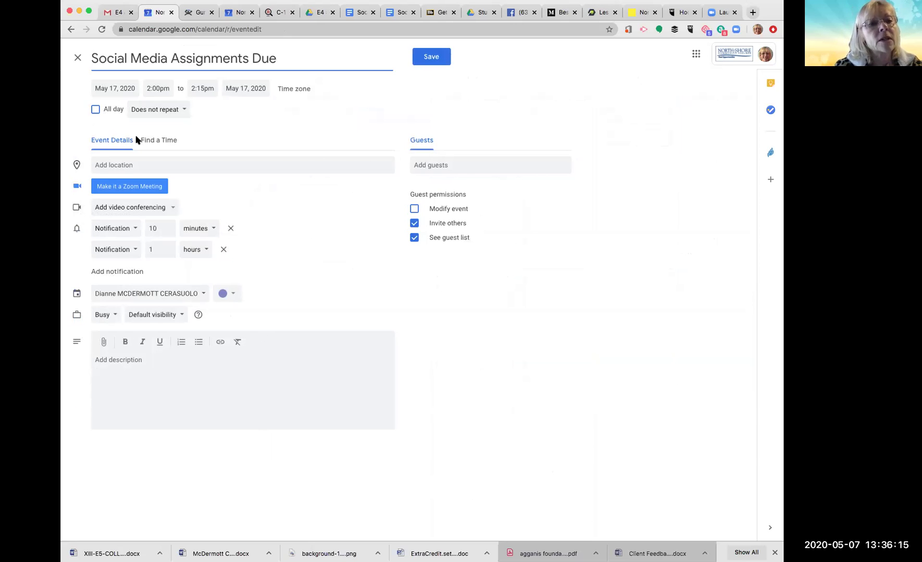
left_click(96, 111)
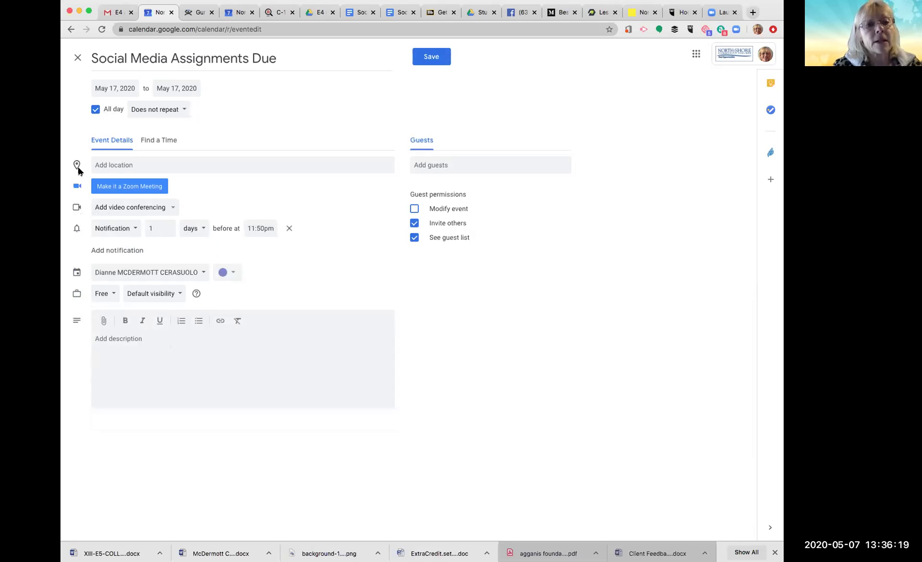
left_click(186, 109)
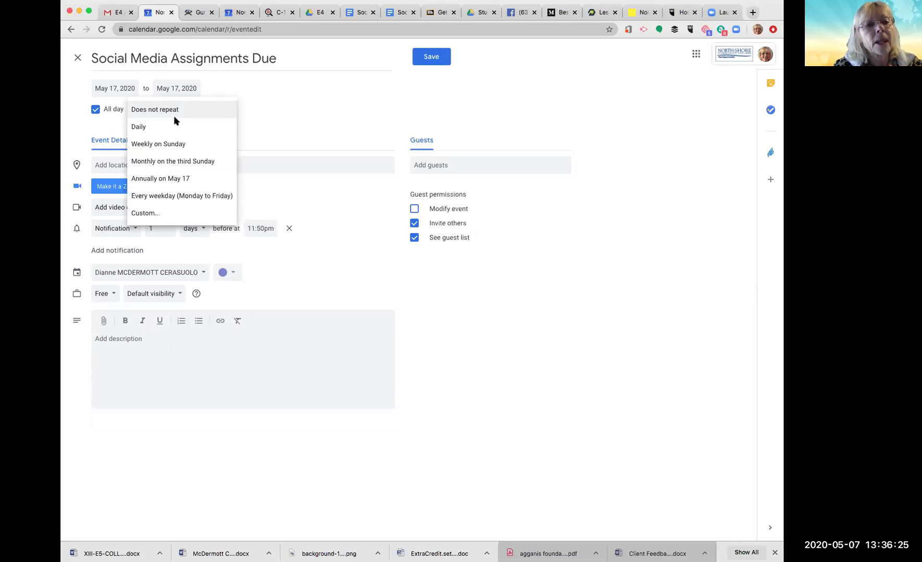
left_click(143, 144)
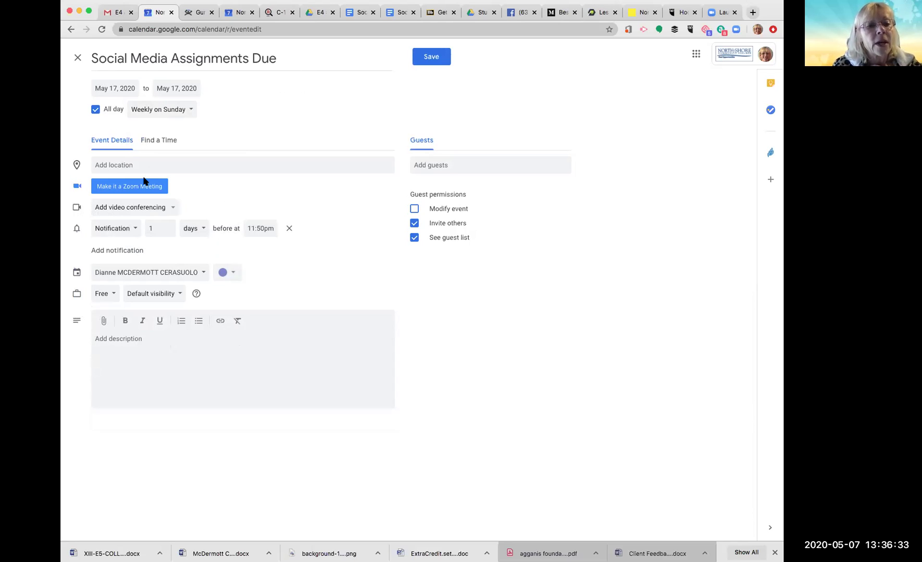
Add two more notifications to the event, each one day before at 9:00am
left_click(128, 252)
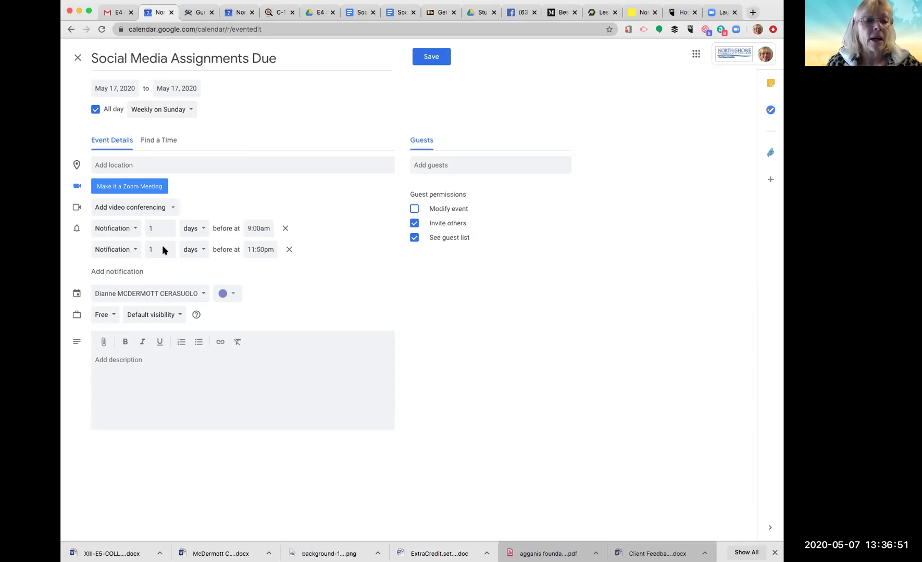
left_click(193, 251)
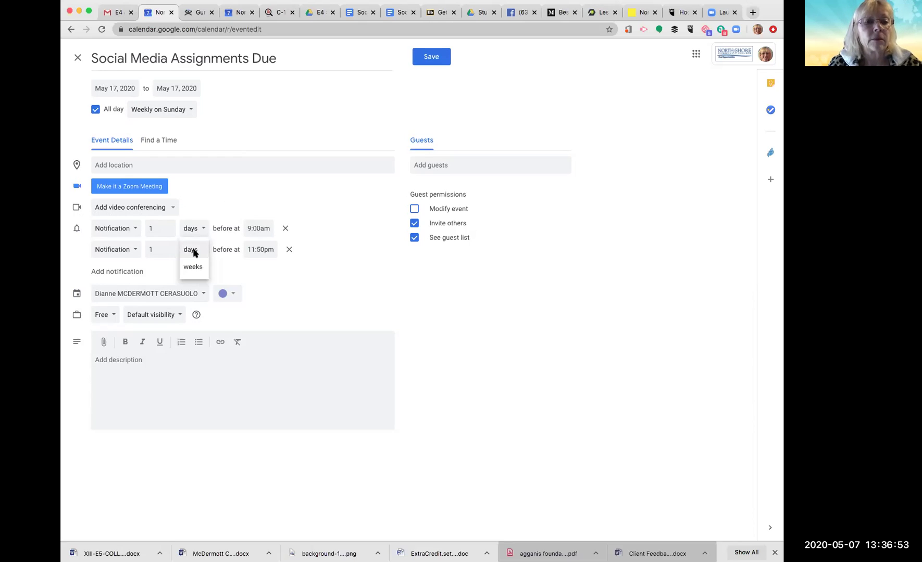
left_click(160, 249)
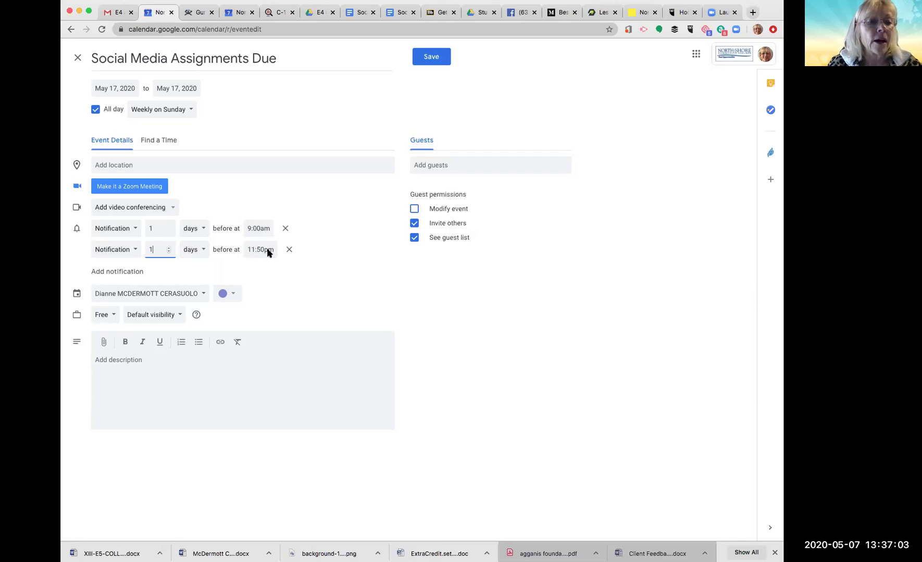
left_click(130, 271)
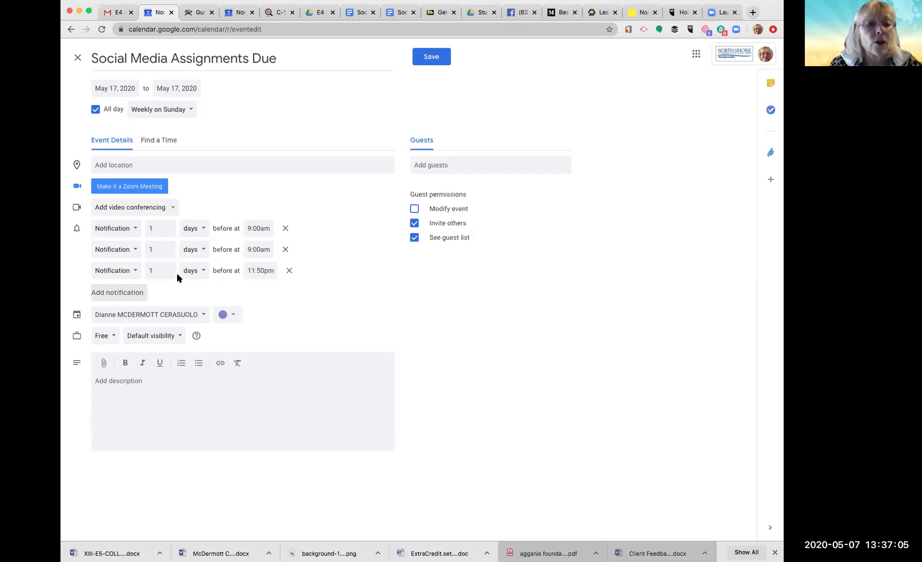
Set the 11:50pm notification's time to 12:00pm and save the recurring event
left_click(255, 271)
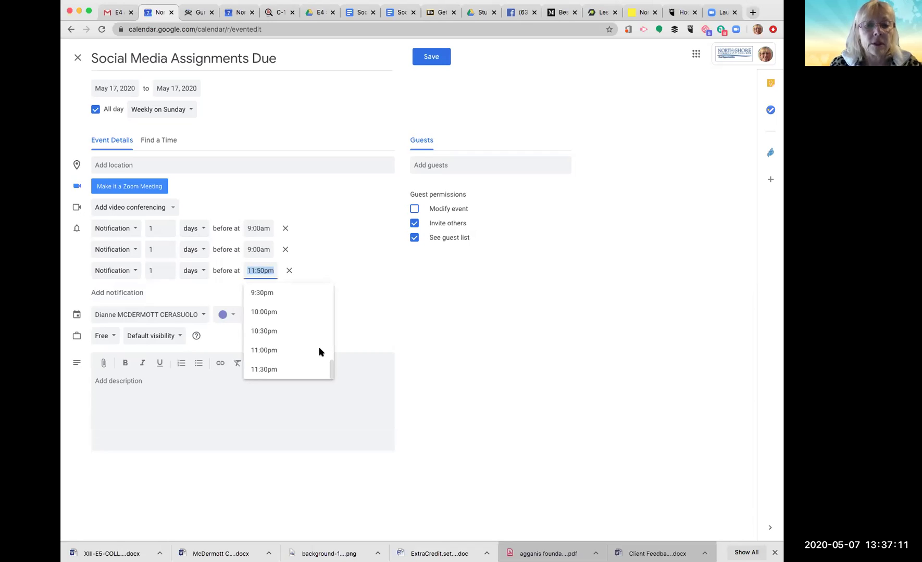
left_click_drag(333, 369, 329, 322)
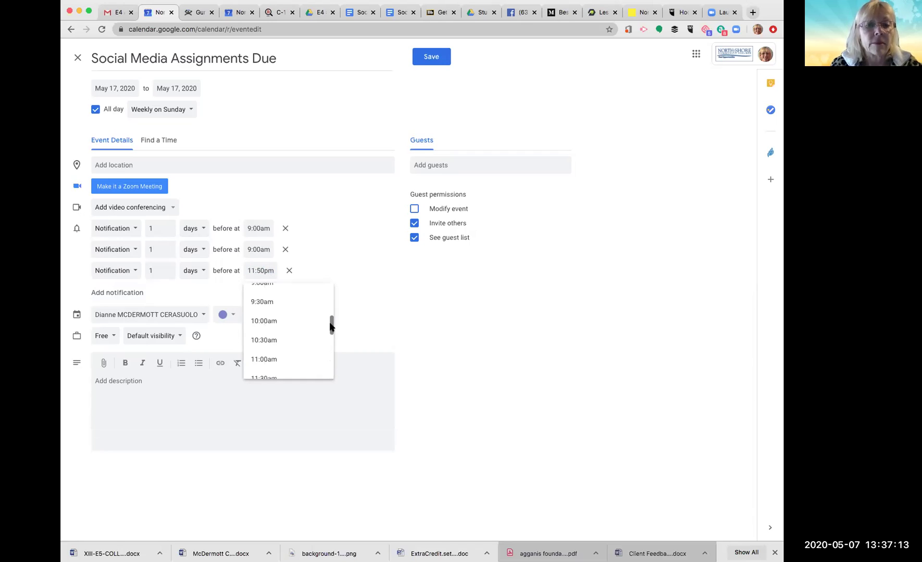
scroll(270, 342, "down", 2)
left_click(263, 362)
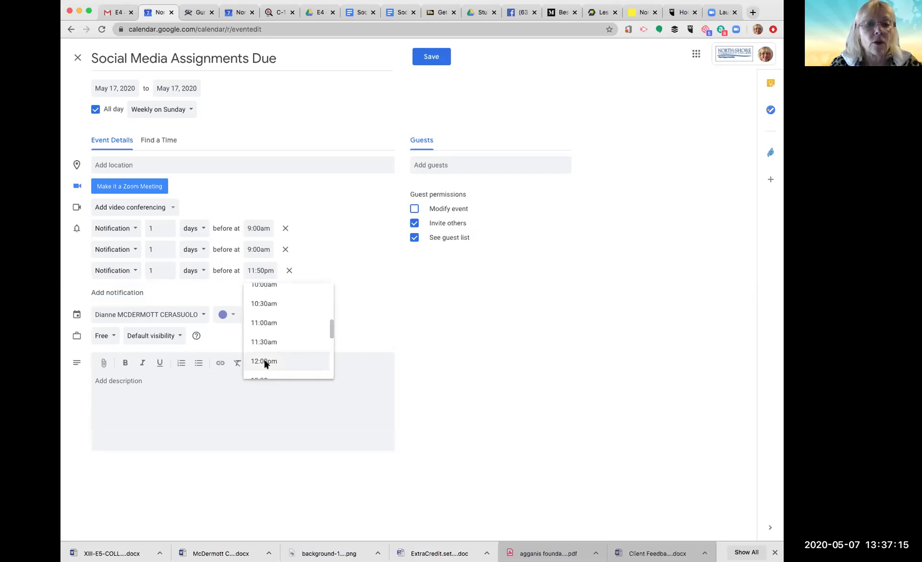
left_click(429, 60)
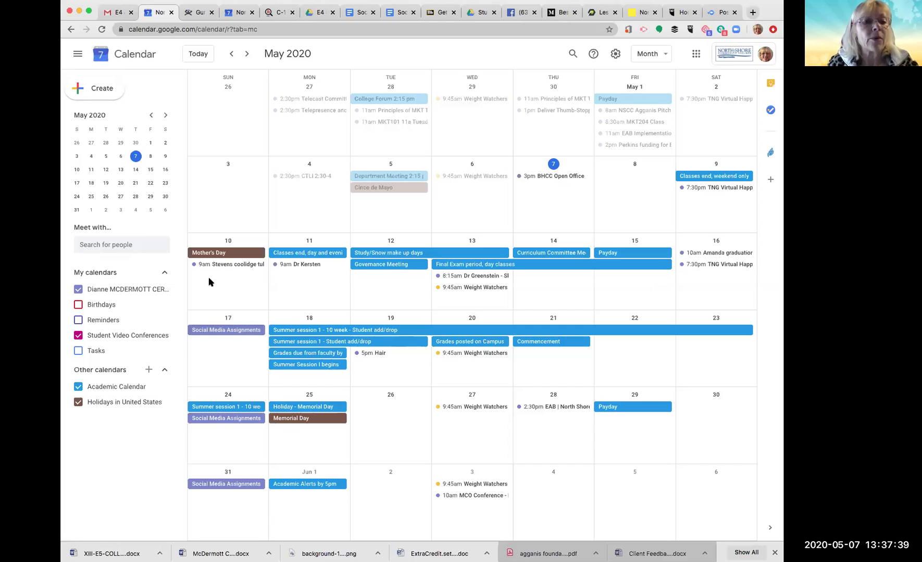
Go to August 14, 2020 in the calendar to view that month's recurring assignment events
left_click(165, 116)
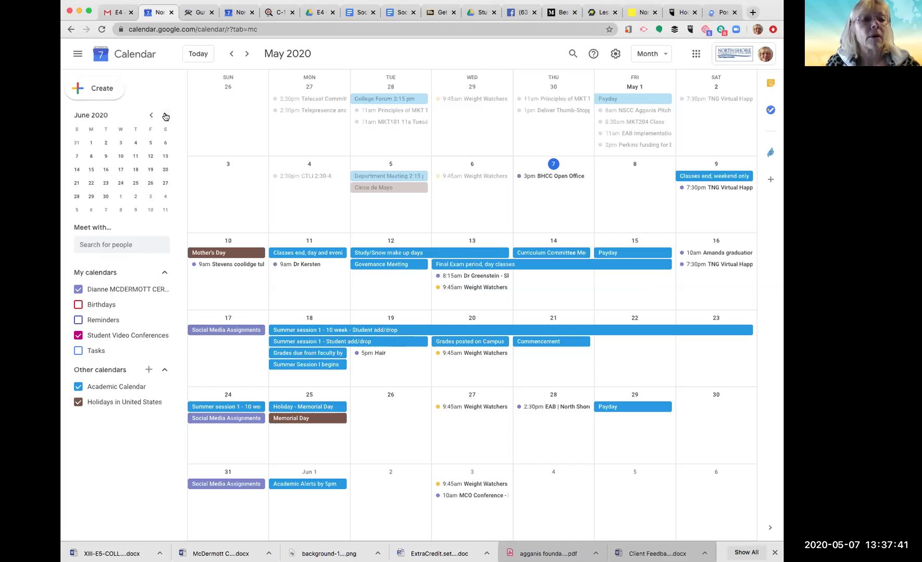
left_click(165, 115)
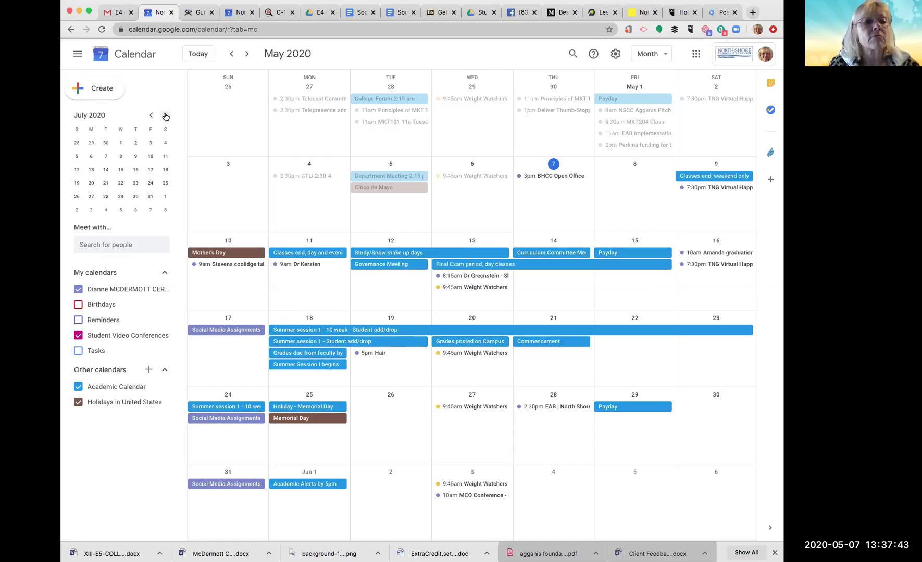
left_click(165, 115)
left_click(150, 169)
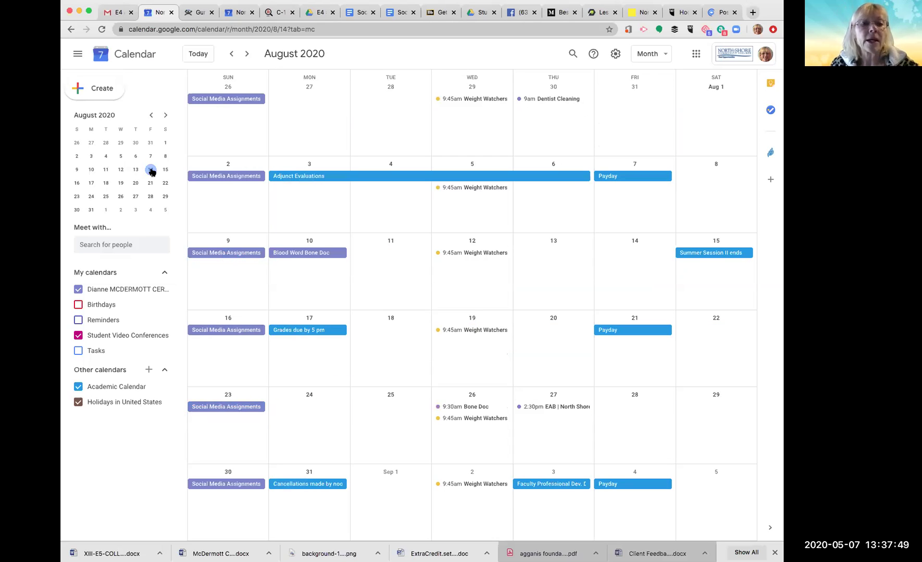
Move the selected date back to August 13, 2020 and return the calendar to month view
left_click(151, 171)
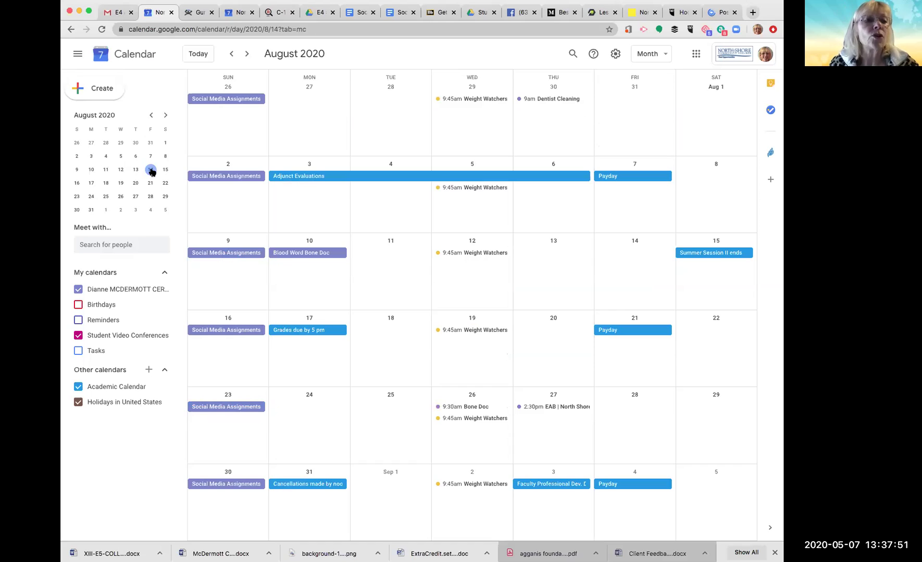
left_click(102, 88)
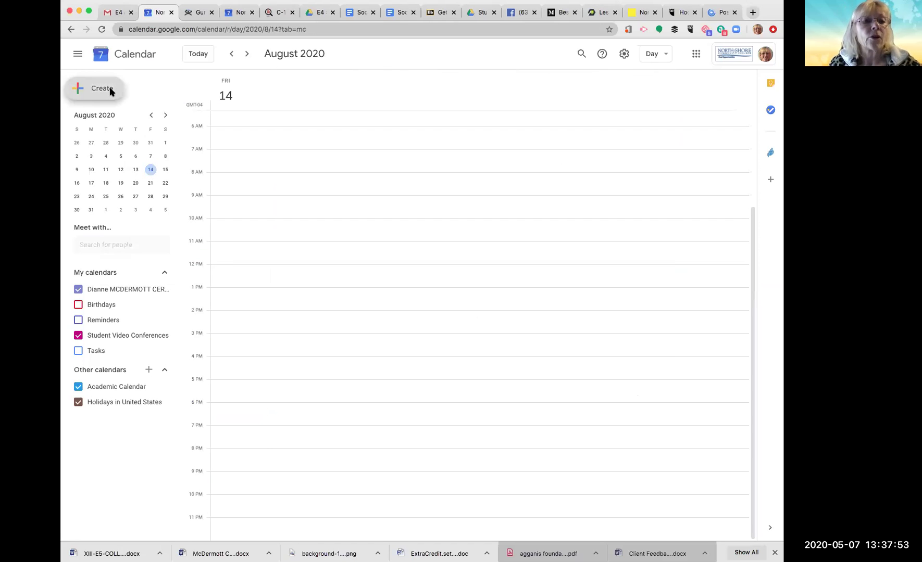
left_click(233, 56)
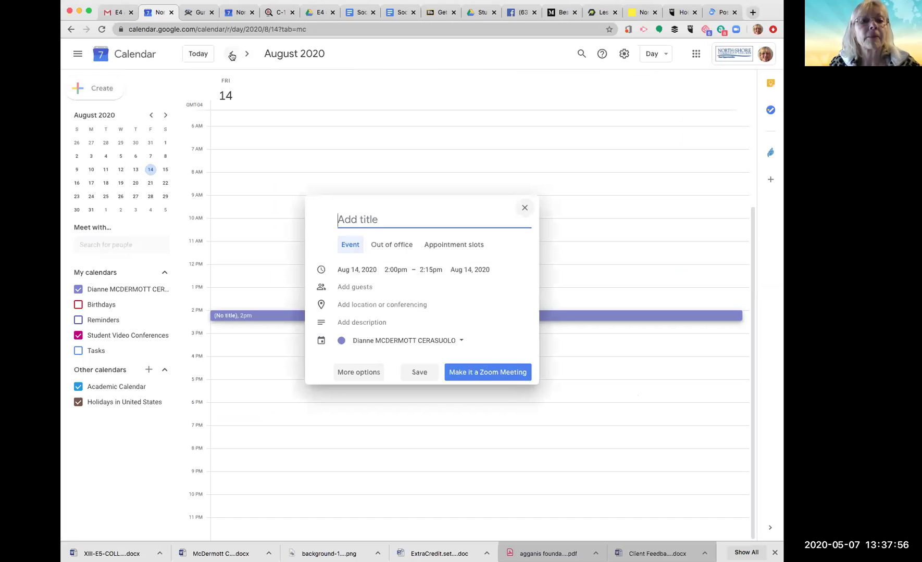
left_click(665, 56)
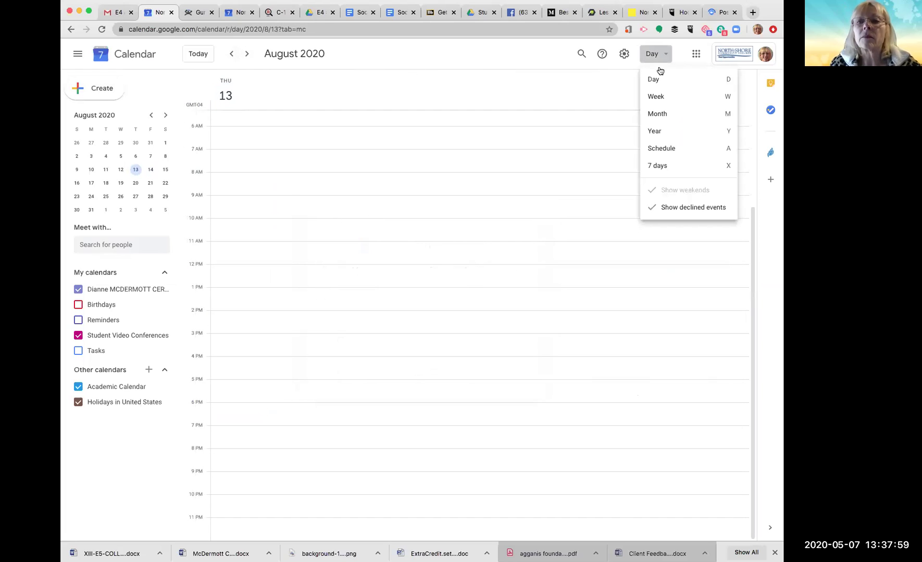
left_click(656, 115)
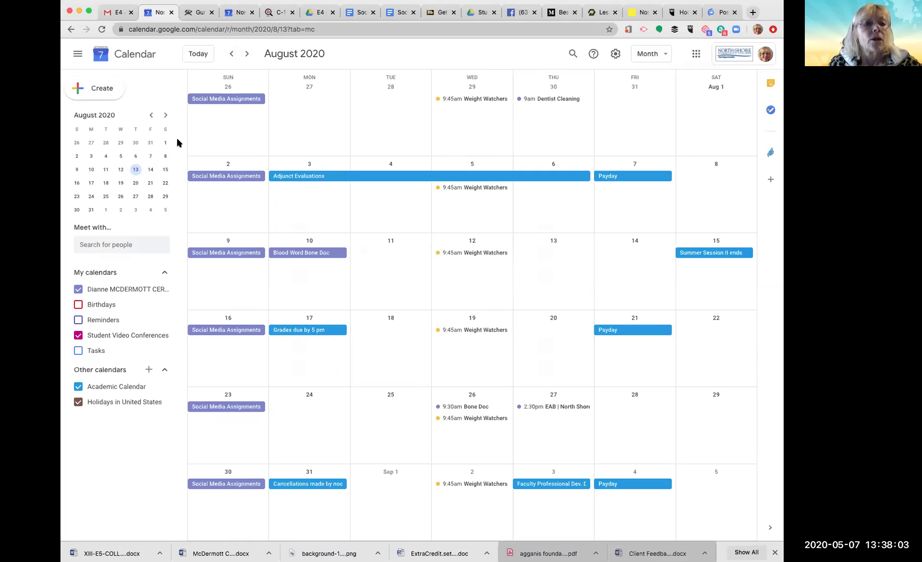
Create a new calendar event titled "Final Paper Social Media"
left_click(92, 89)
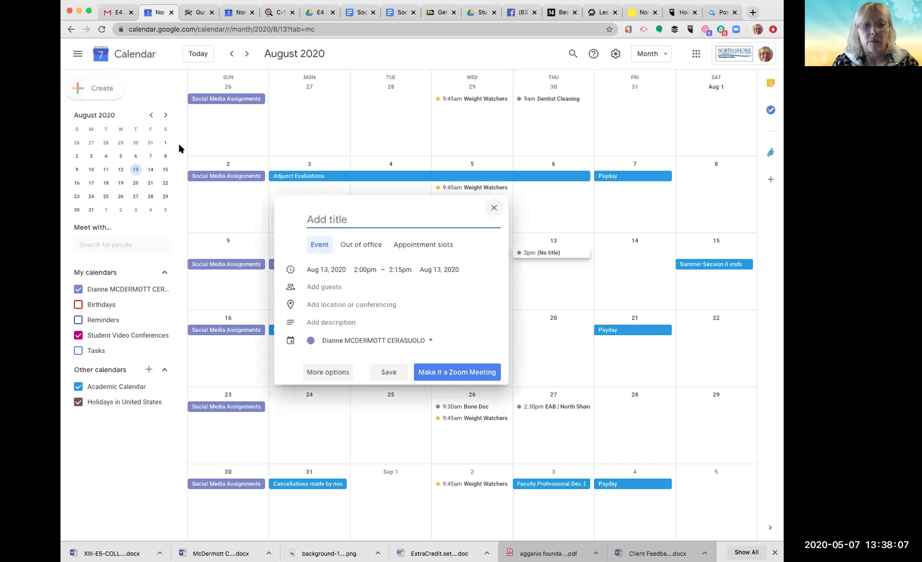
type("Final Paper ")
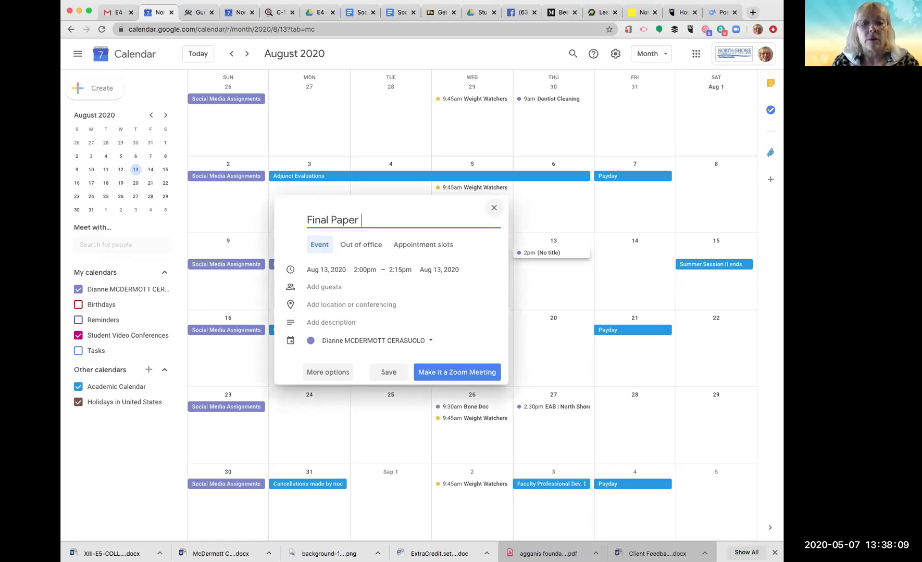
type("Social Med")
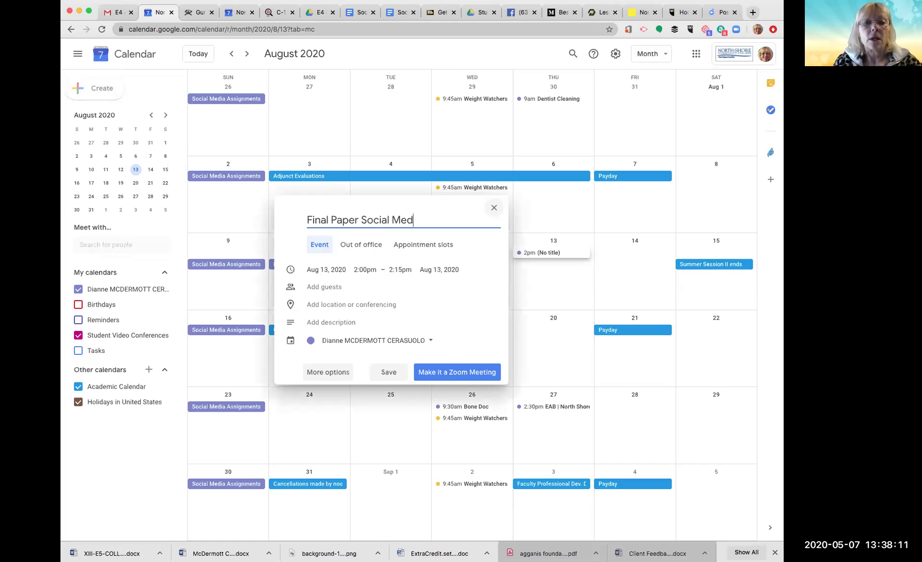
type("ia")
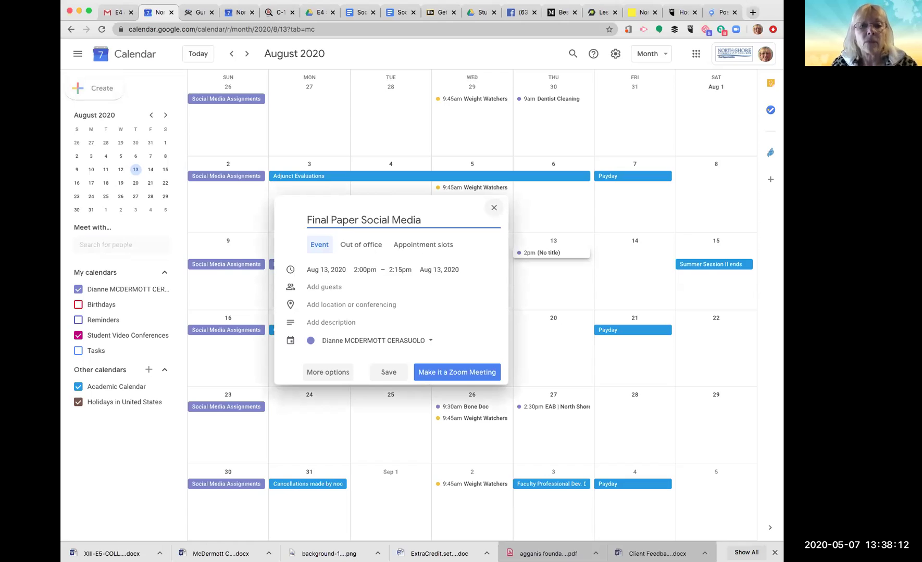
Set the final paper event's date to August 14, 2020 and its start time to 9:30pm
left_click(312, 269)
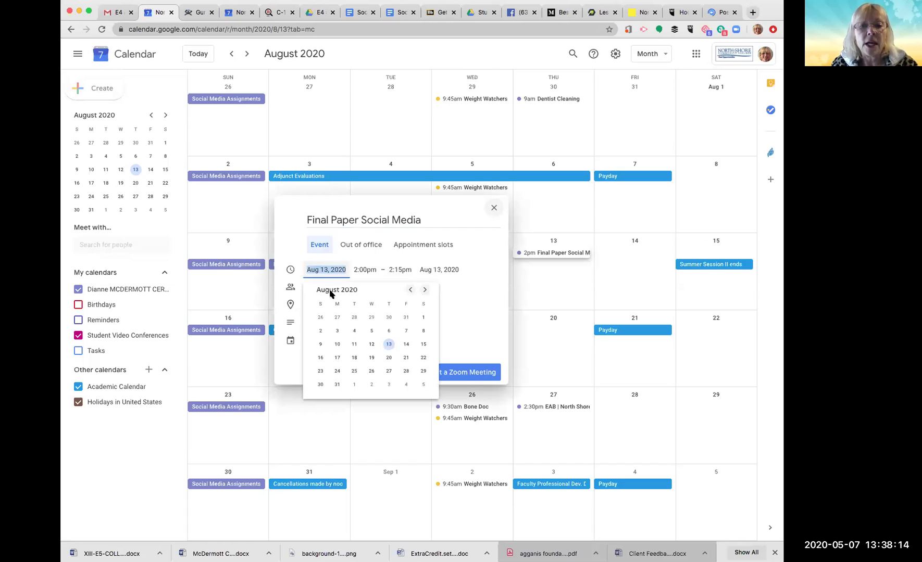
left_click(409, 344)
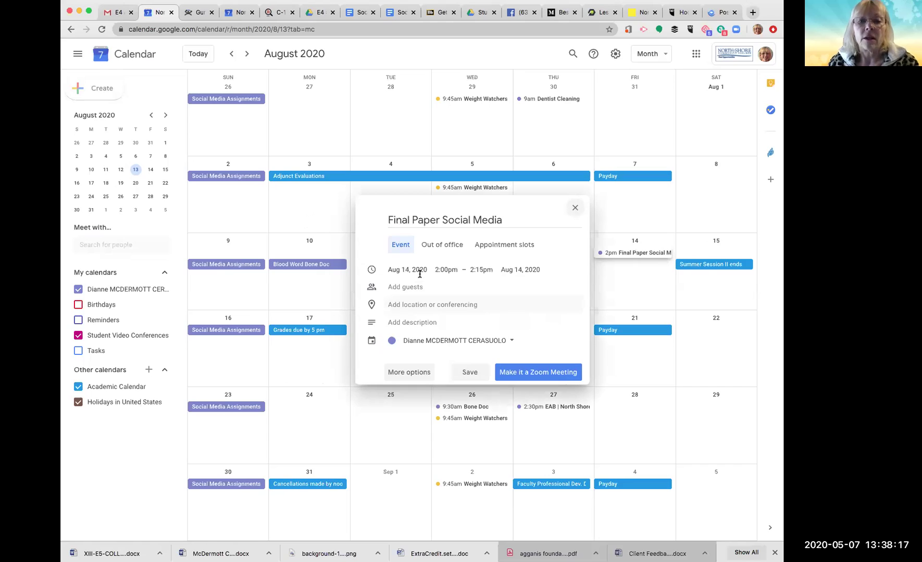
left_click(446, 269)
left_click_drag(519, 336, 517, 369)
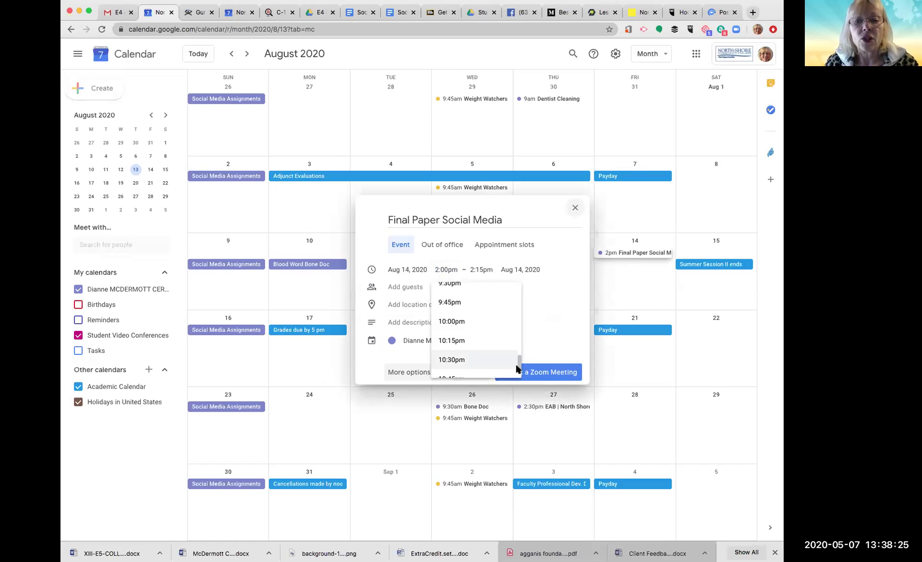
left_click(452, 284)
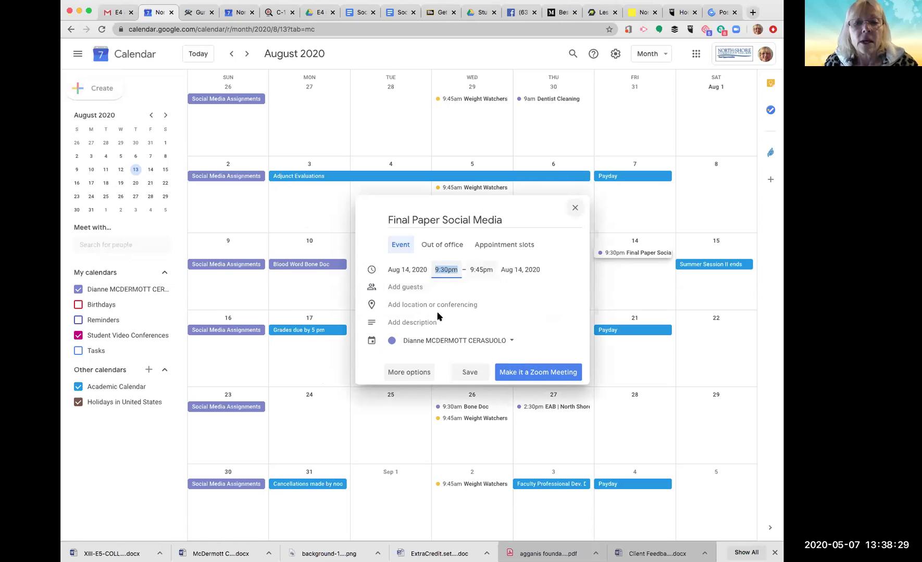
Add a notification 10 days before the final paper event in its full details, and save the event
left_click(415, 373)
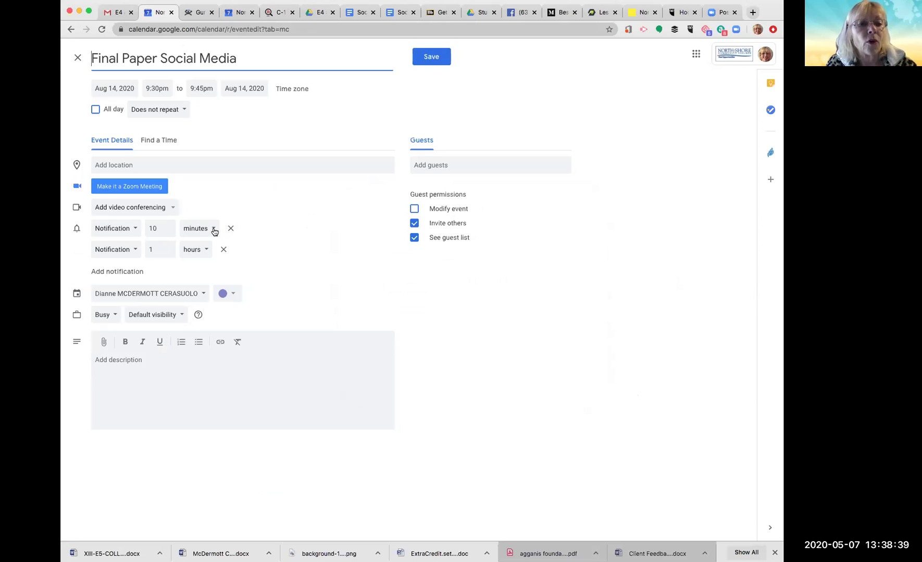
left_click(128, 272)
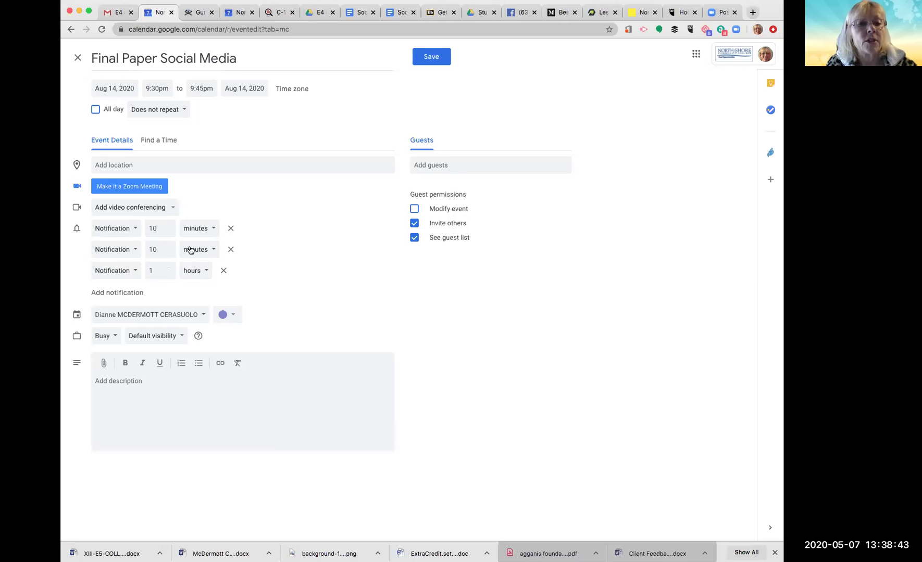
left_click(190, 249)
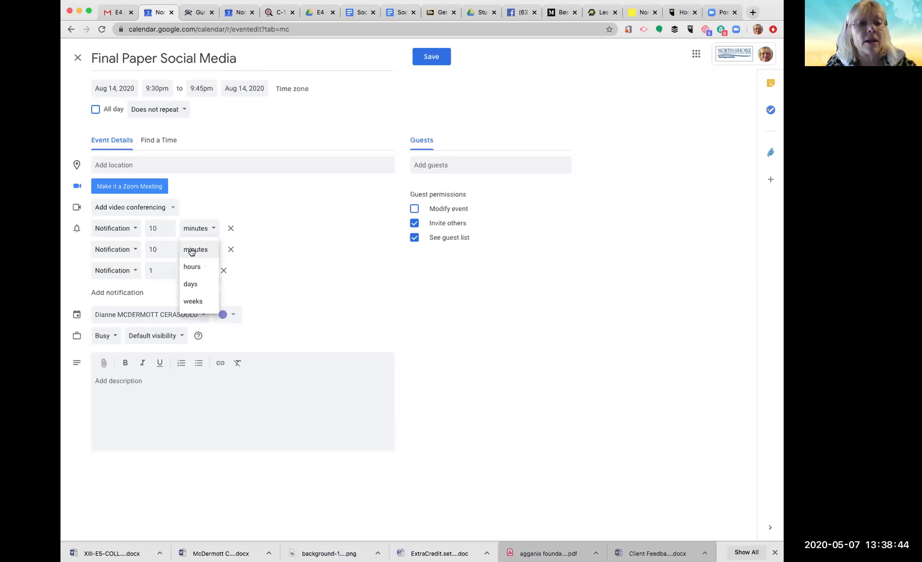
left_click(191, 284)
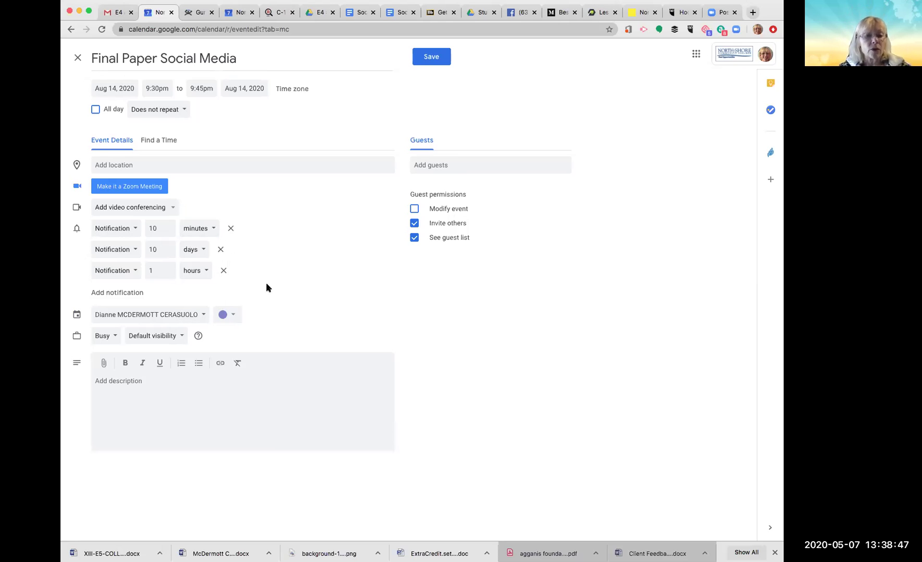
left_click(437, 58)
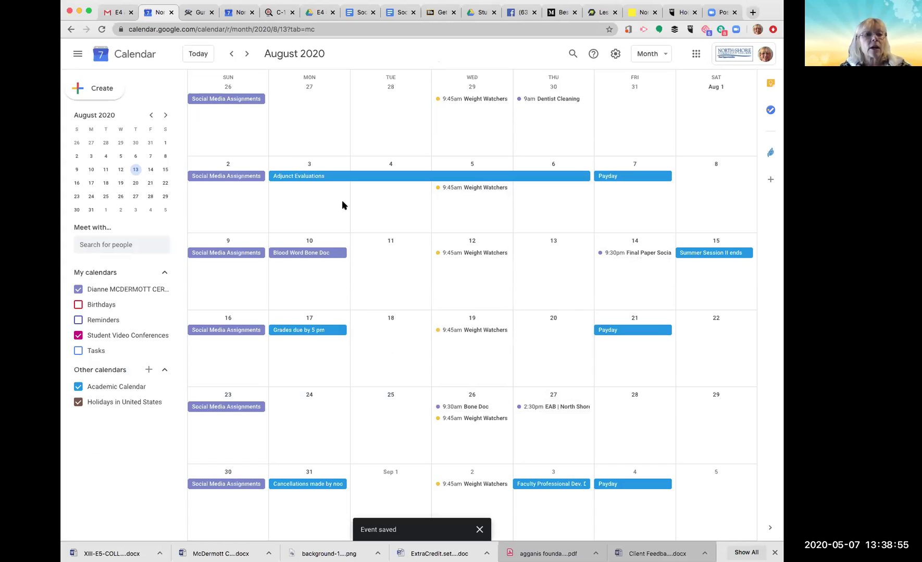
Move the month view back from August 2020 through July and June to review the earlier assignment events
triple_click(150, 116)
left_click(150, 116)
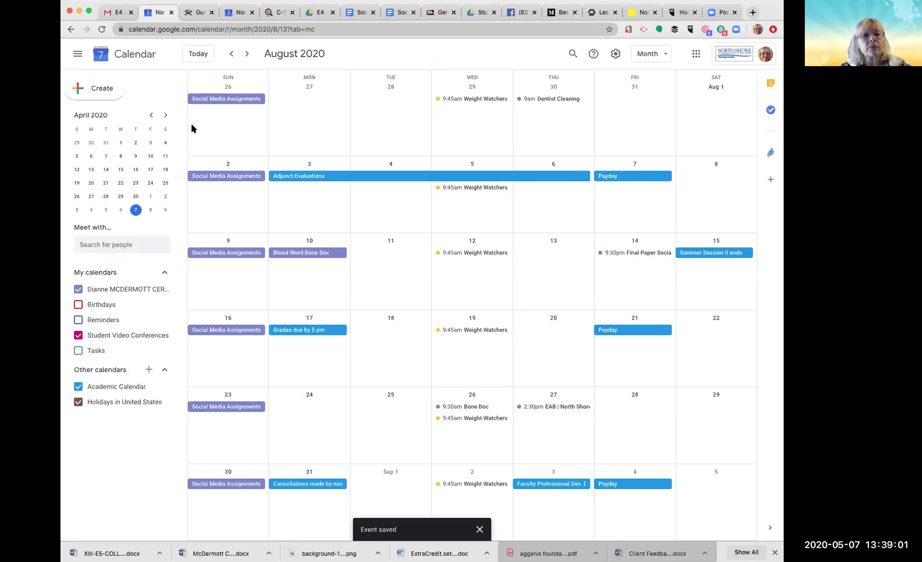
left_click(234, 55)
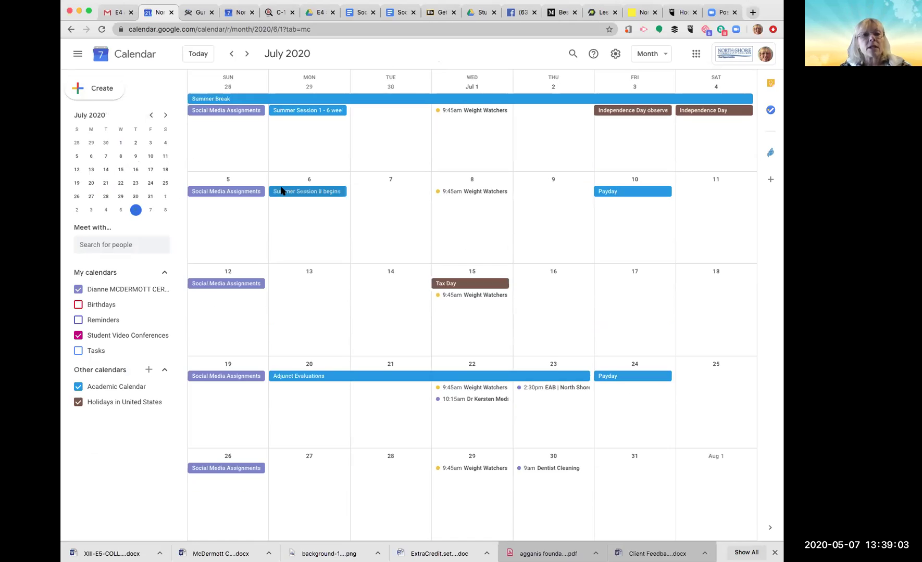
left_click(233, 55)
left_click(233, 55)
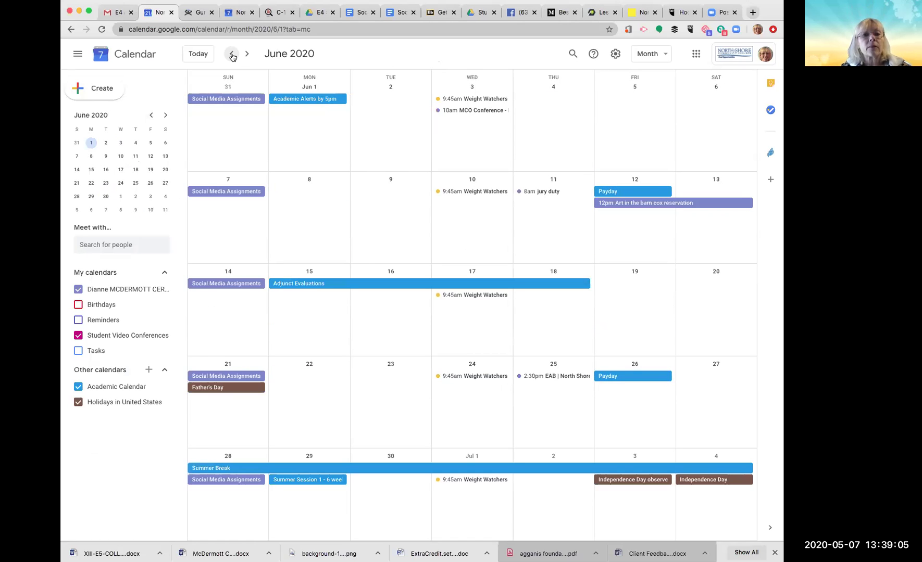